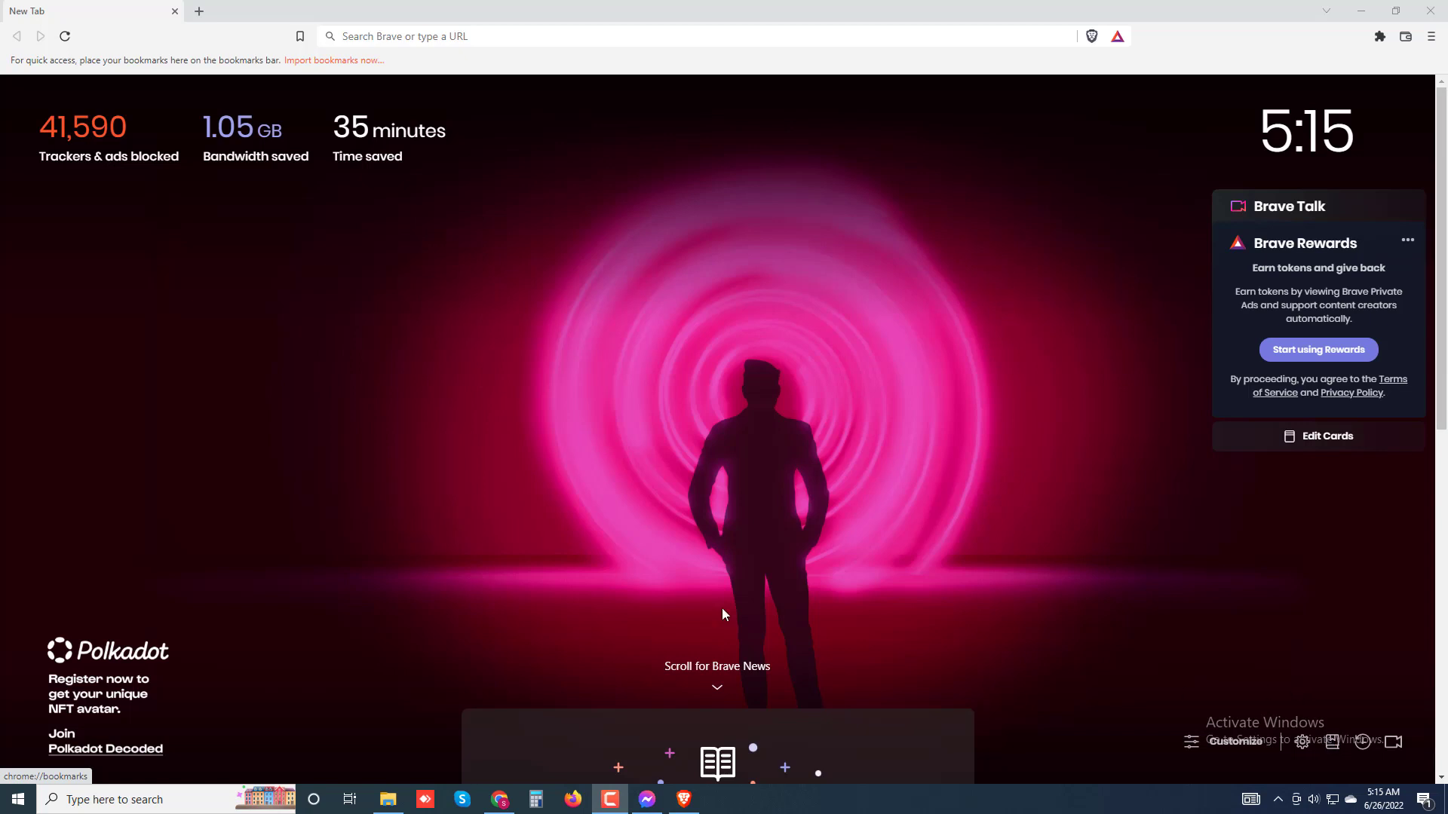
- Go to gmail.com in the browser
click(388, 36)
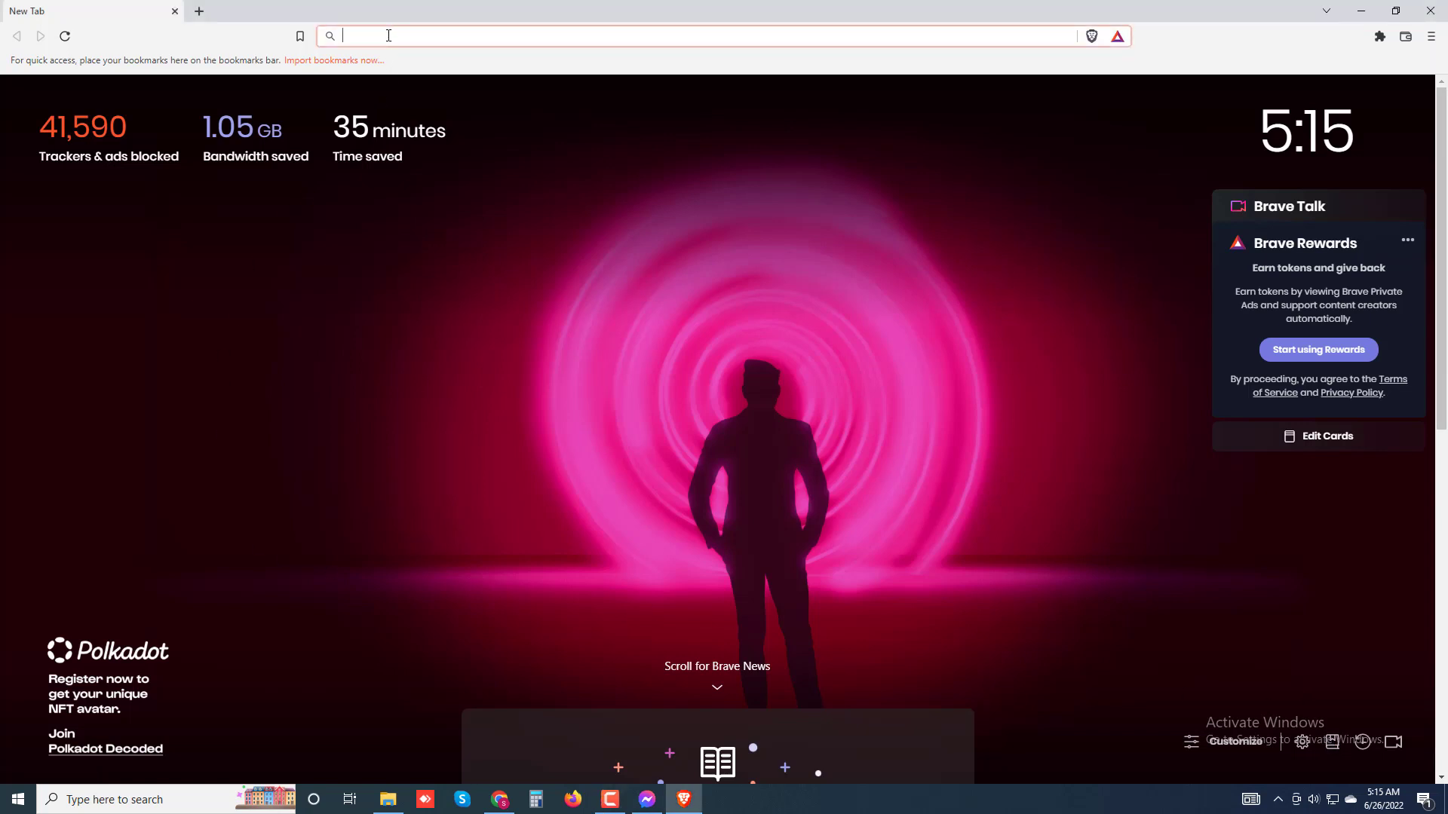
text(gmail)
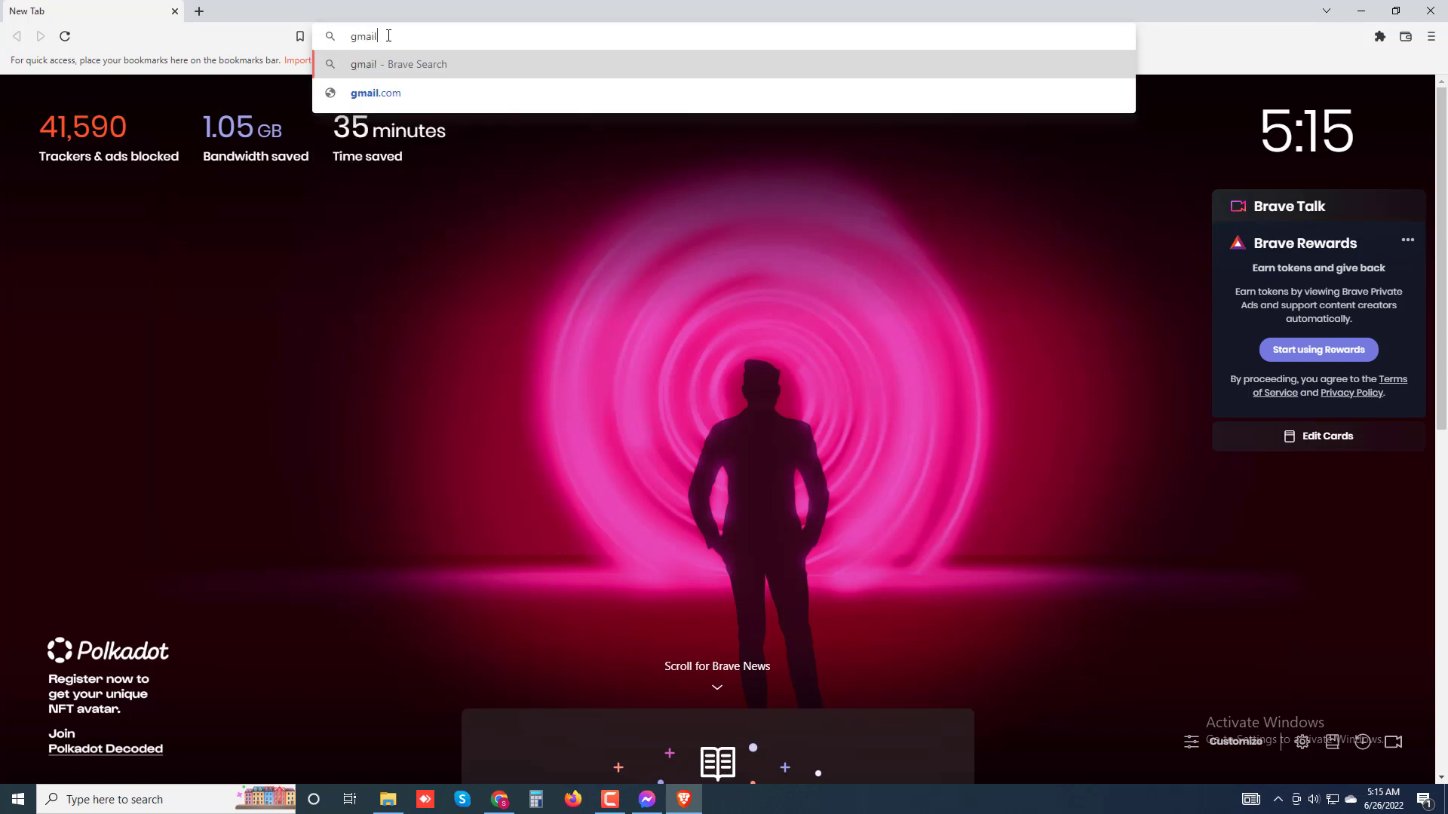
text(.com)
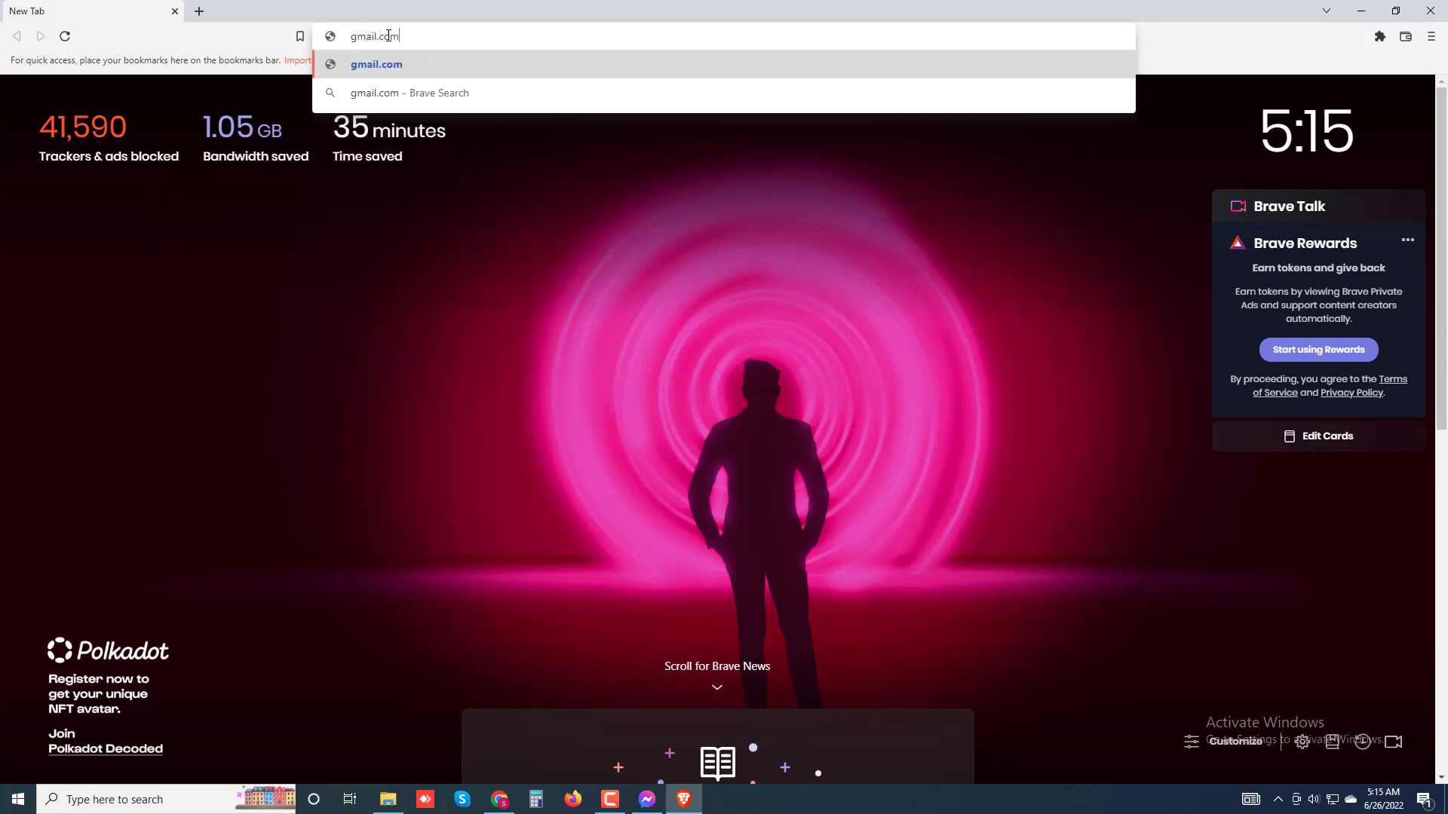
key(Return)
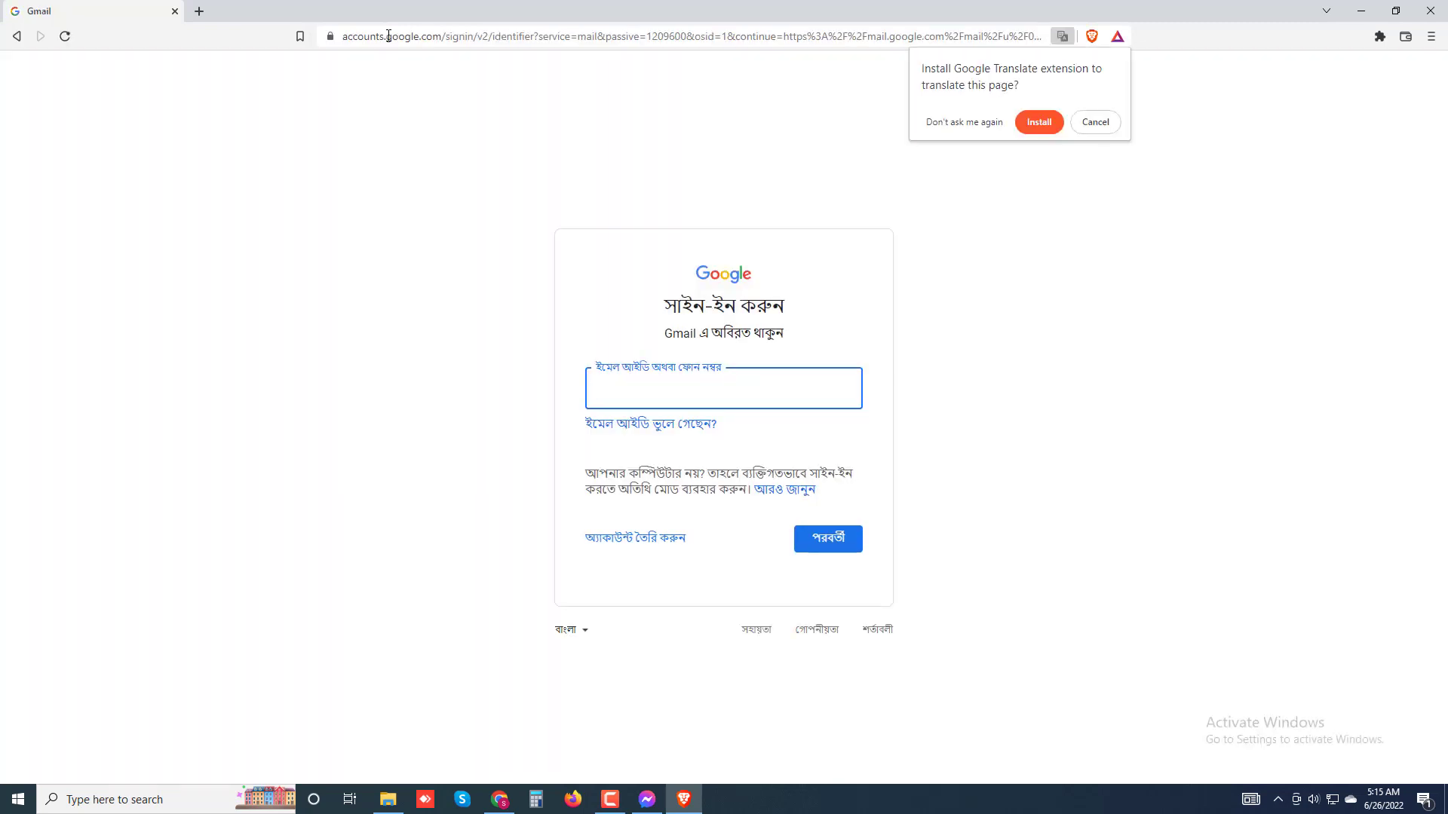
- Dismiss the translate offer, switch the page to English (United States), and start account creation
click(1096, 264)
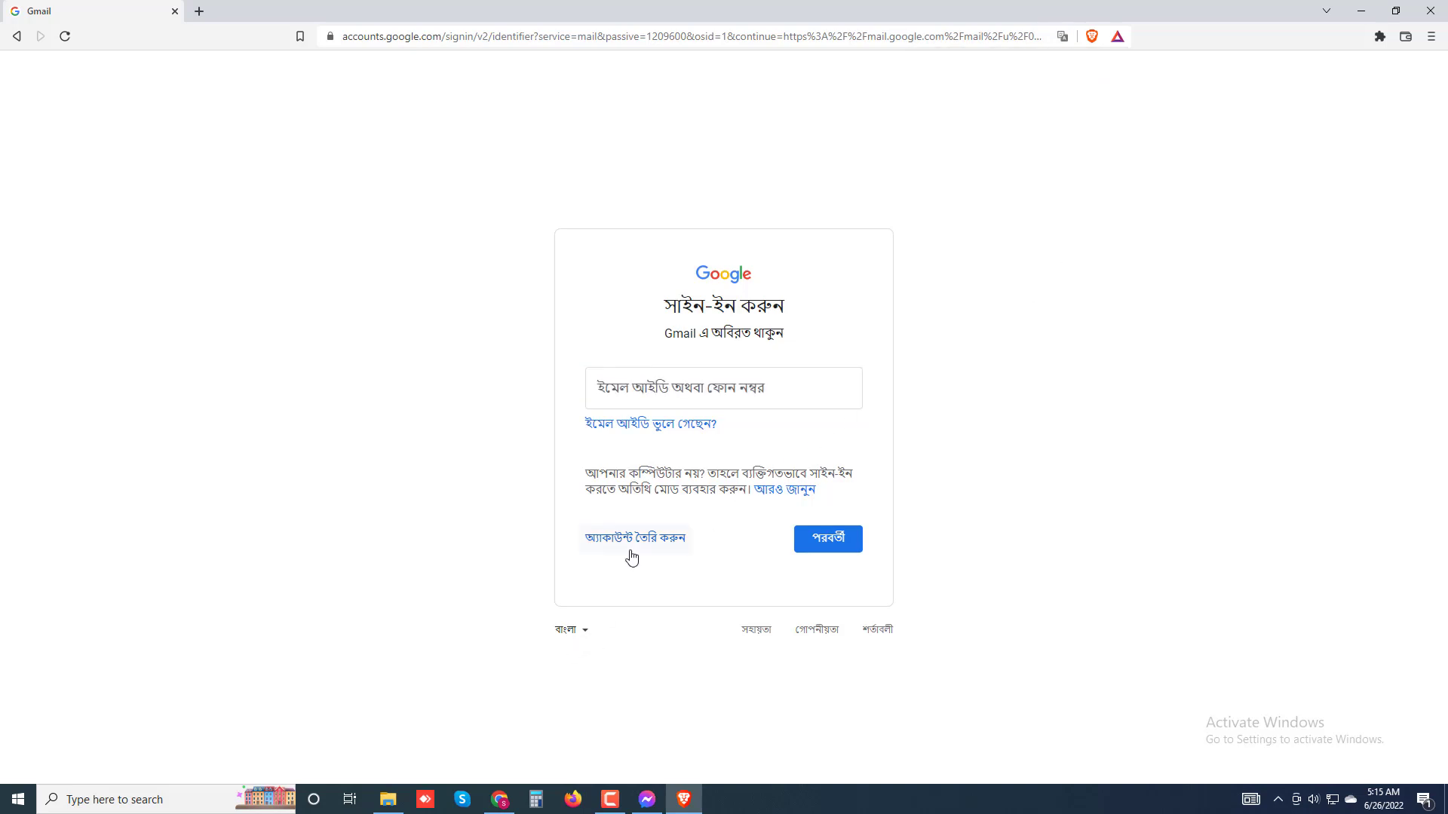
click(575, 632)
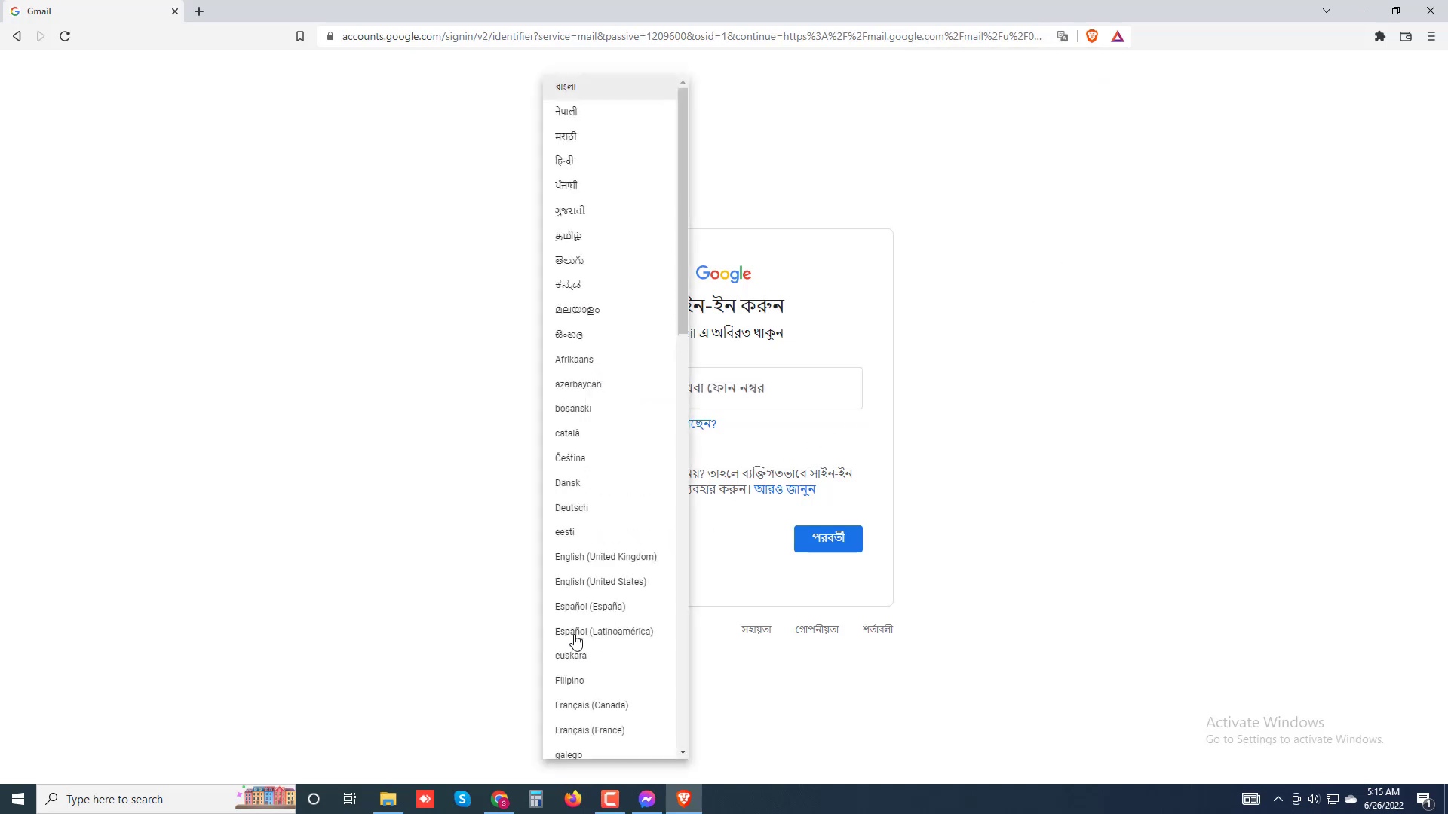
click(604, 582)
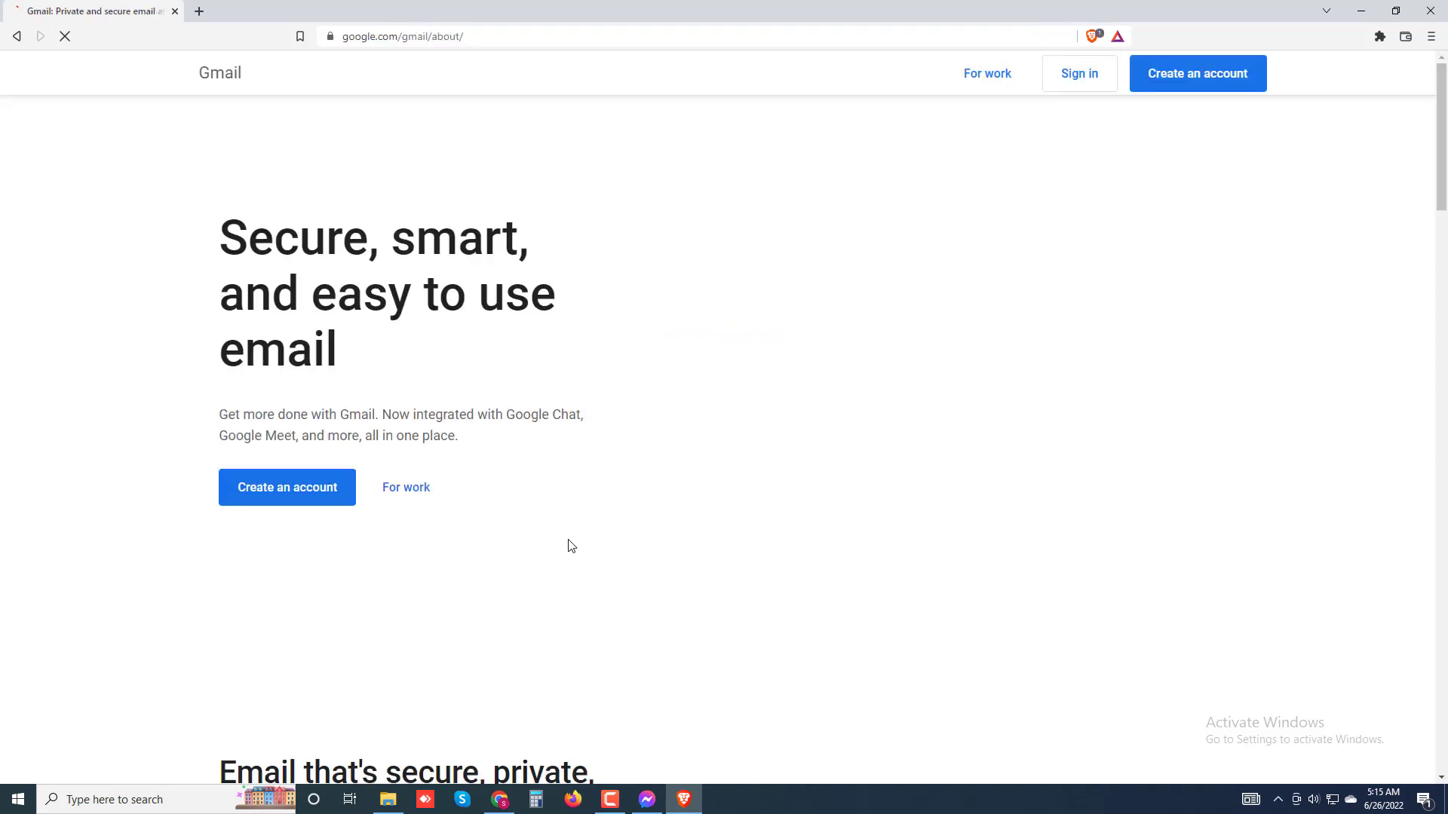
click(1194, 78)
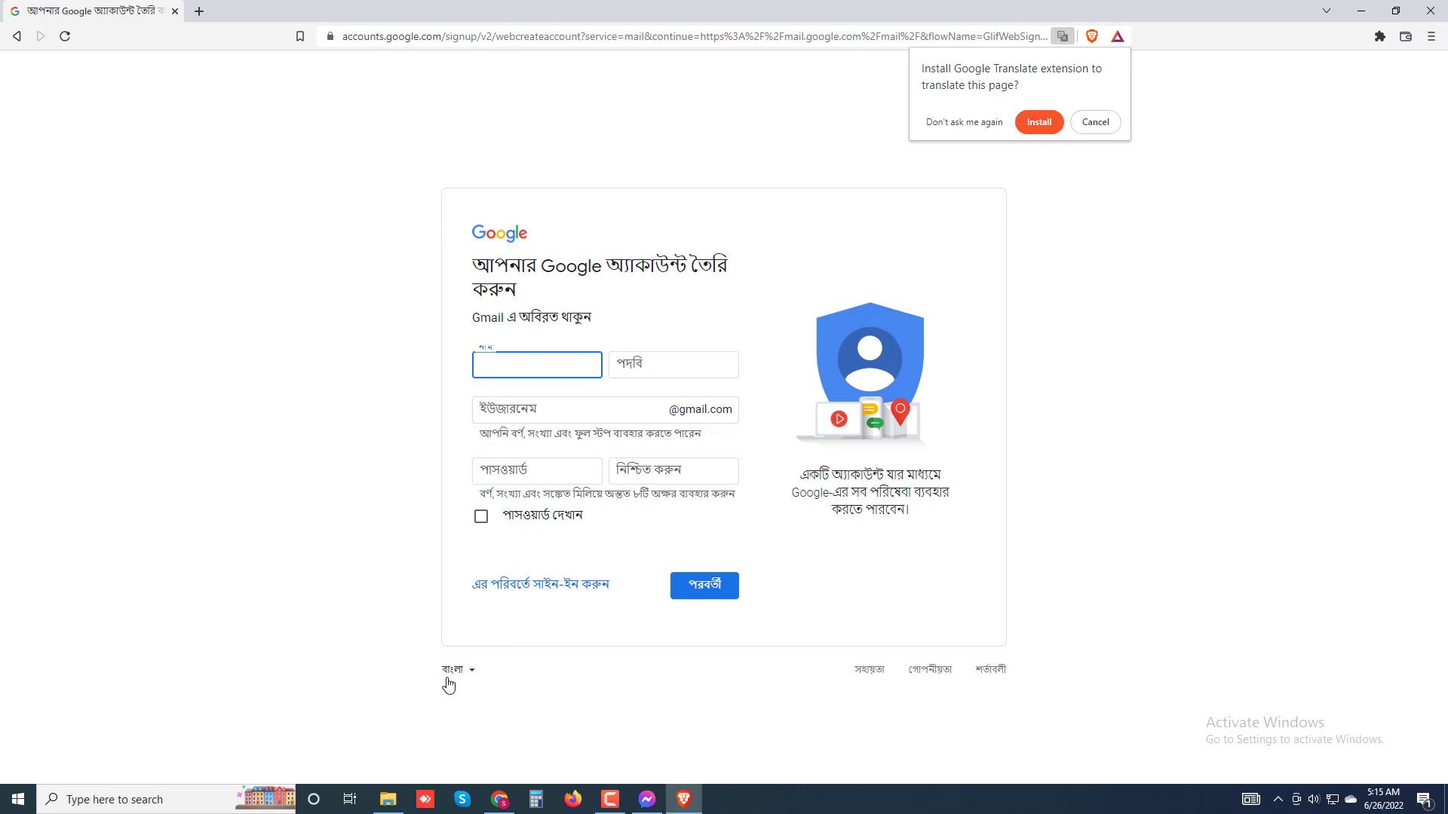
click(448, 678)
click(499, 586)
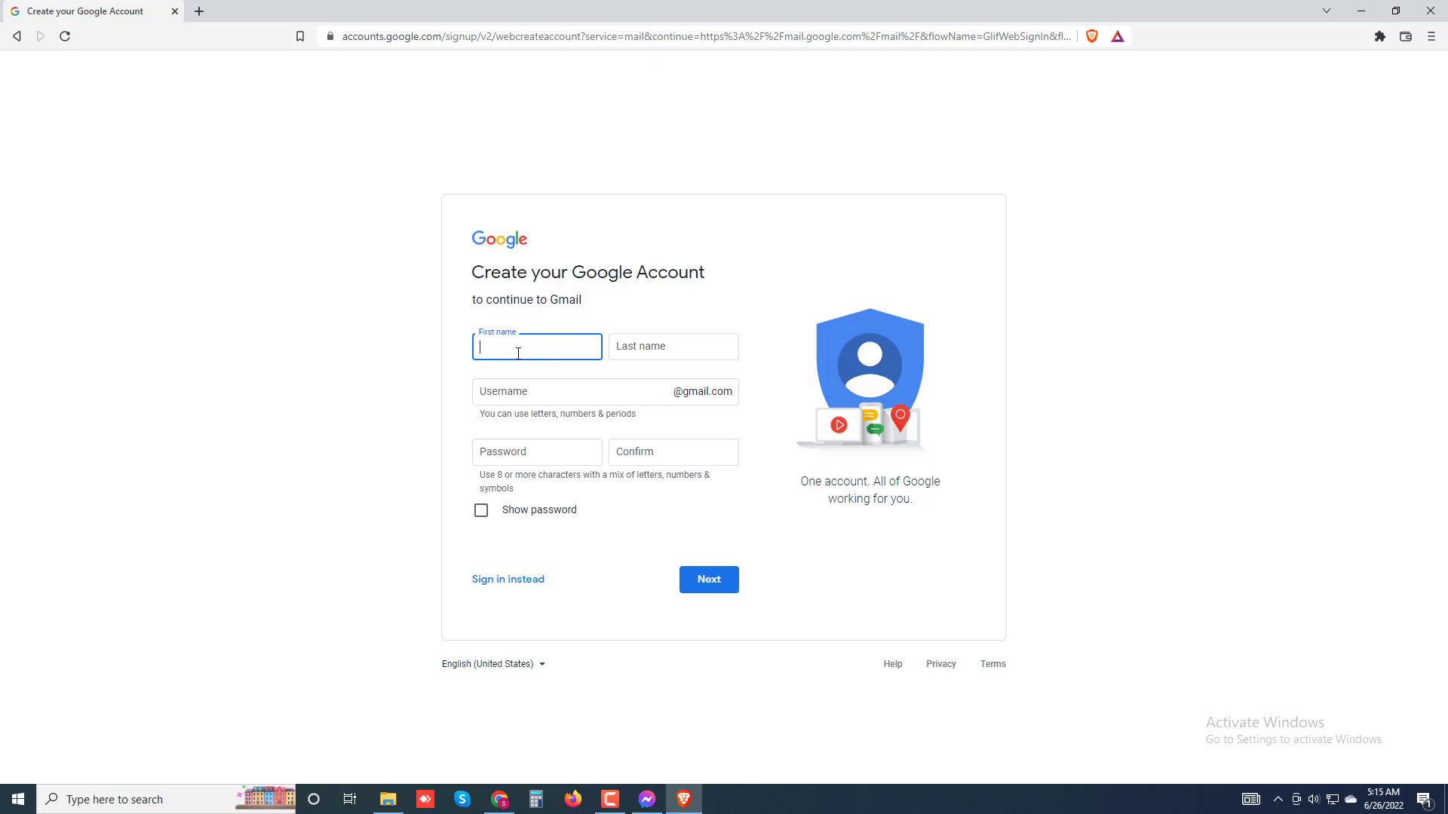
key(Tab)
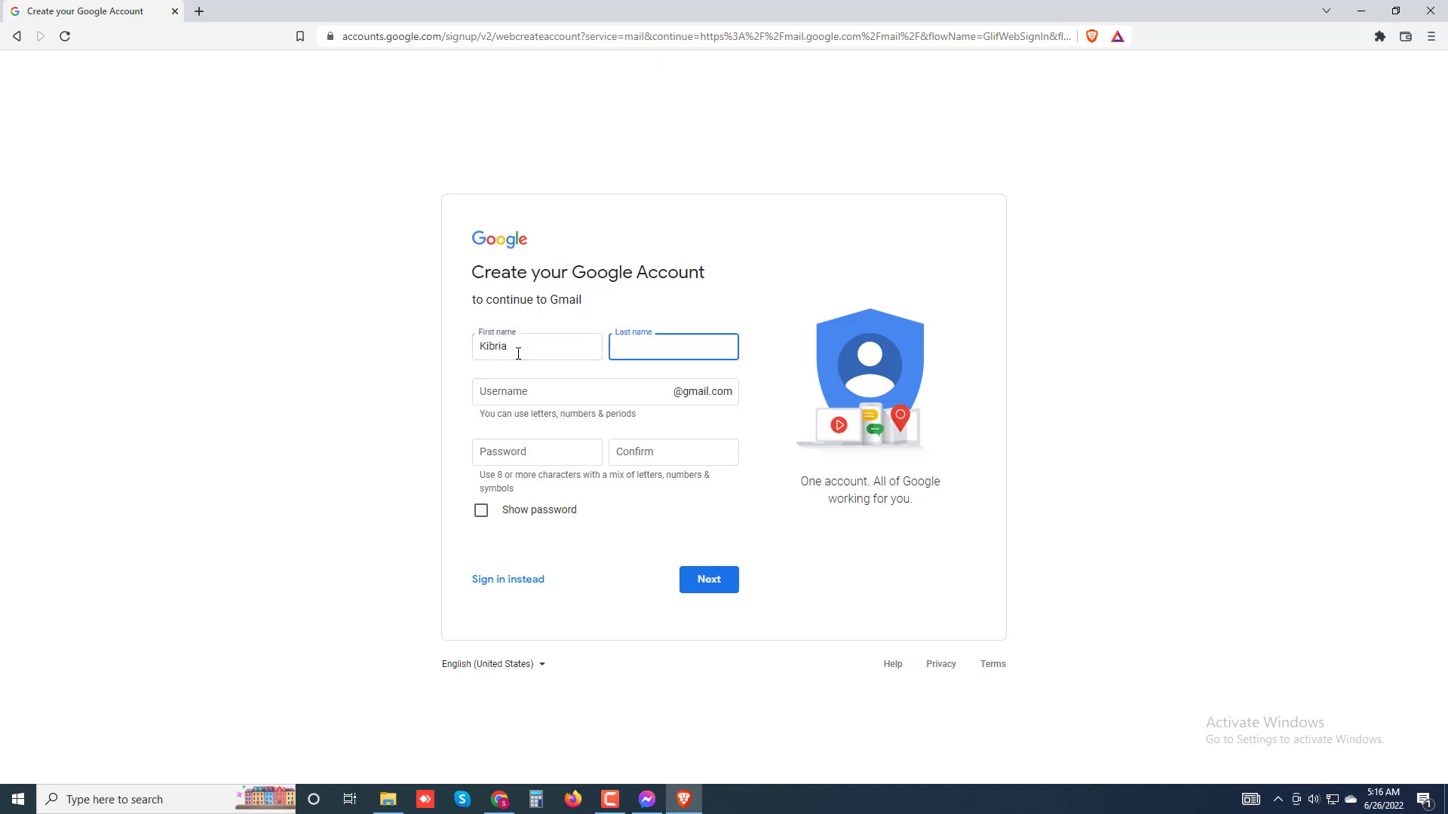
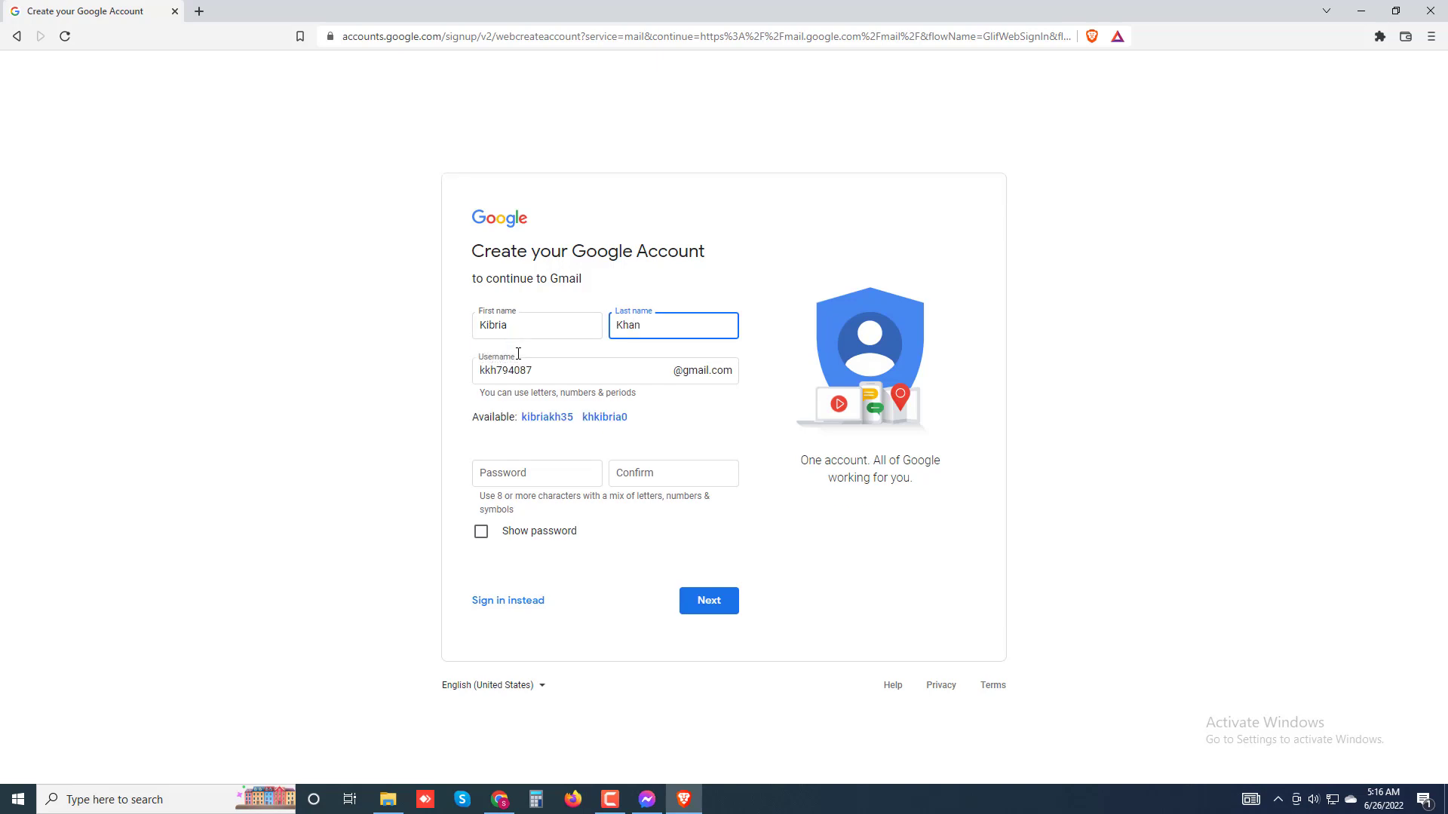
click(589, 370)
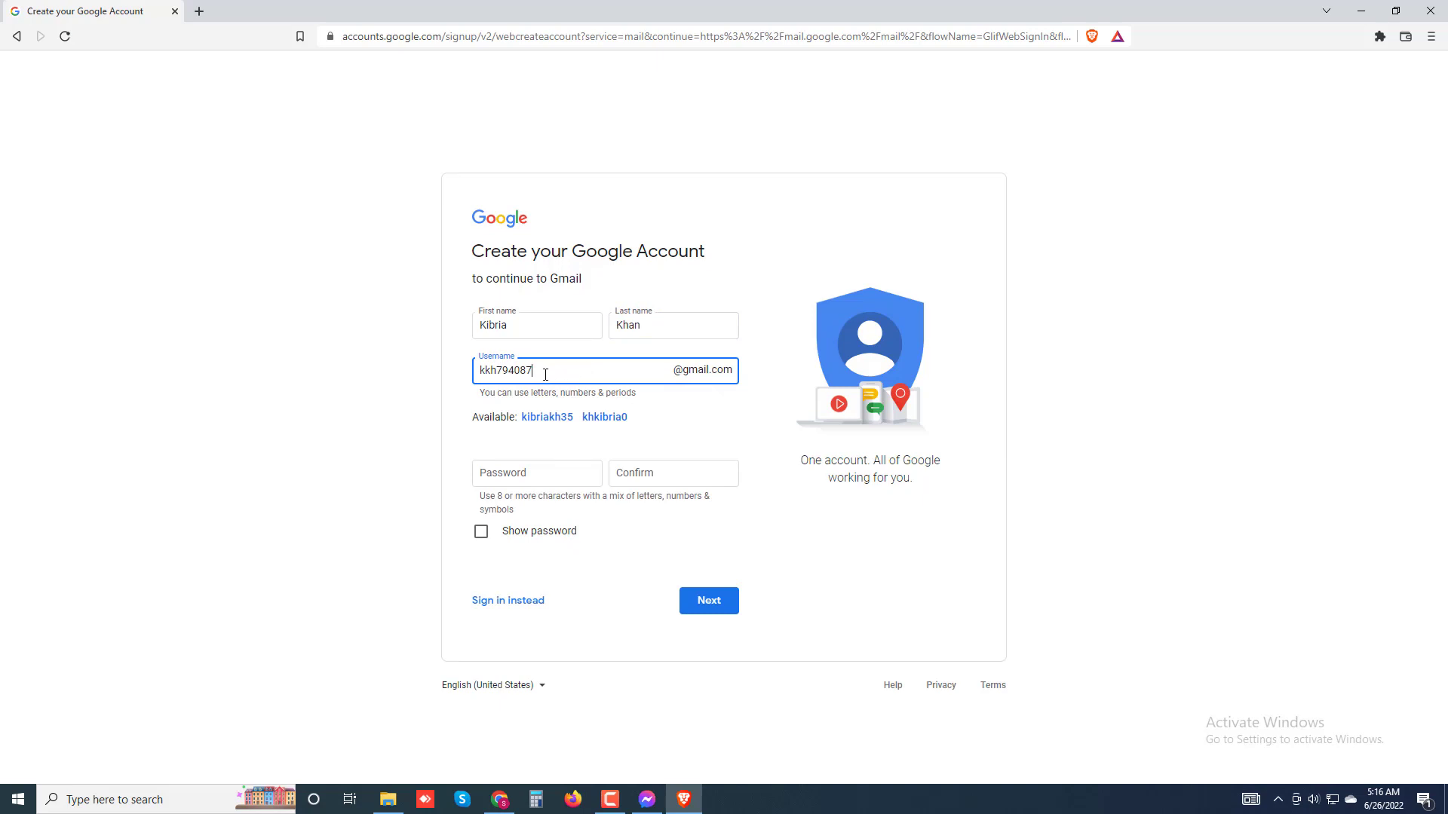
drag(545, 375, 472, 372)
click(521, 465)
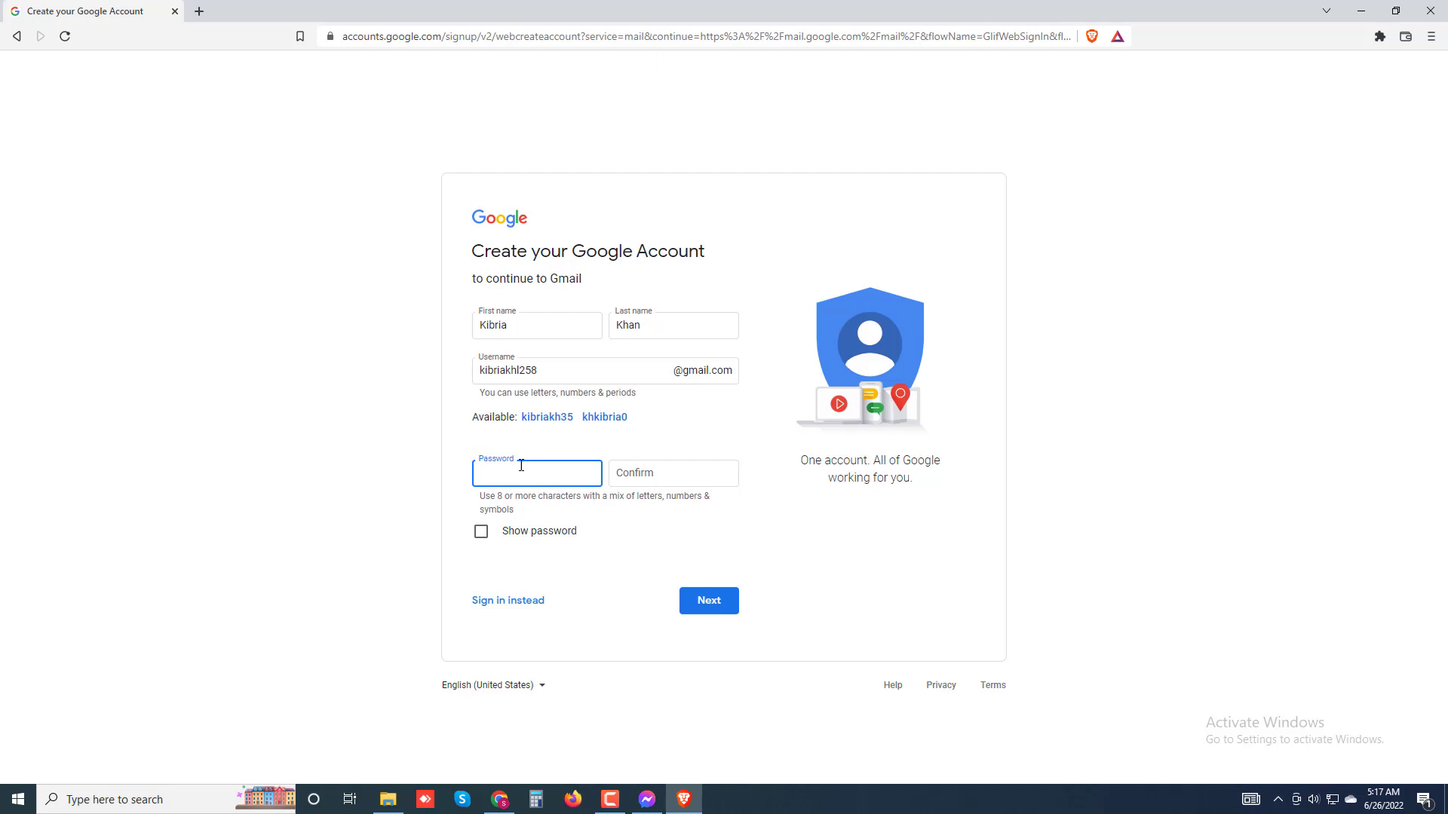
text(k)
text(br)
key(BackSpace)
key(BackSpace)
key(BackSpace)
click(666, 479)
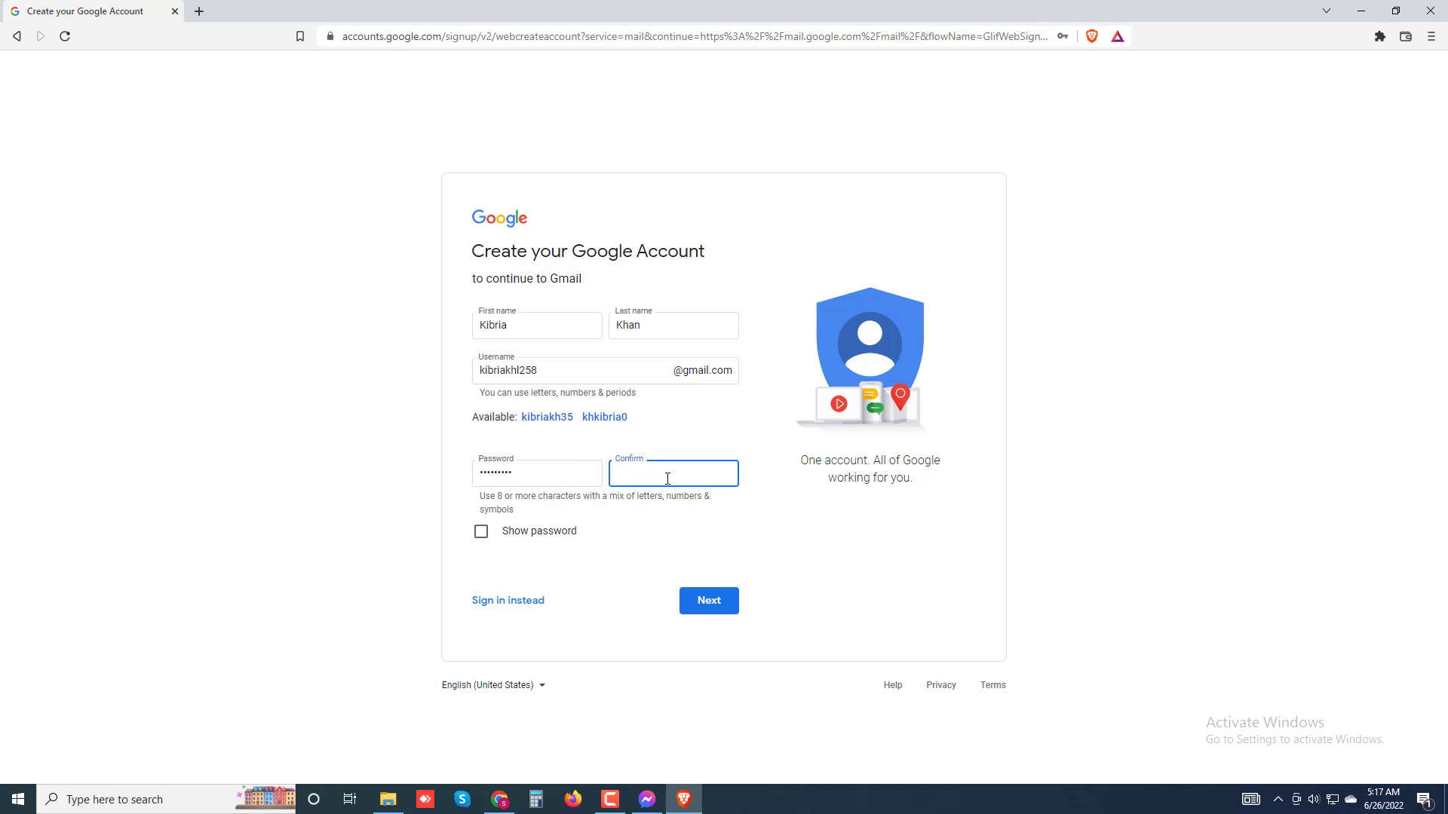
click(727, 600)
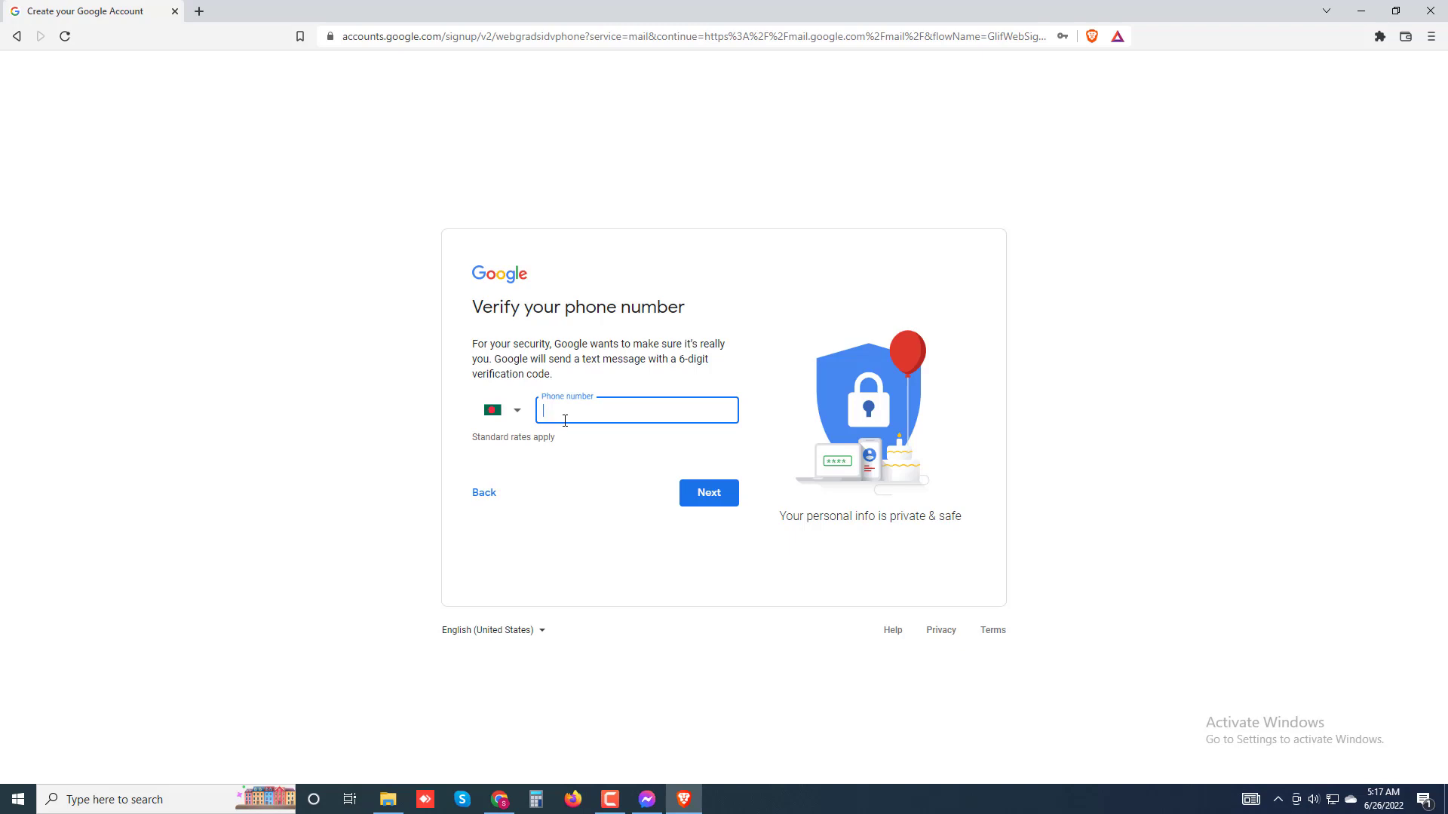
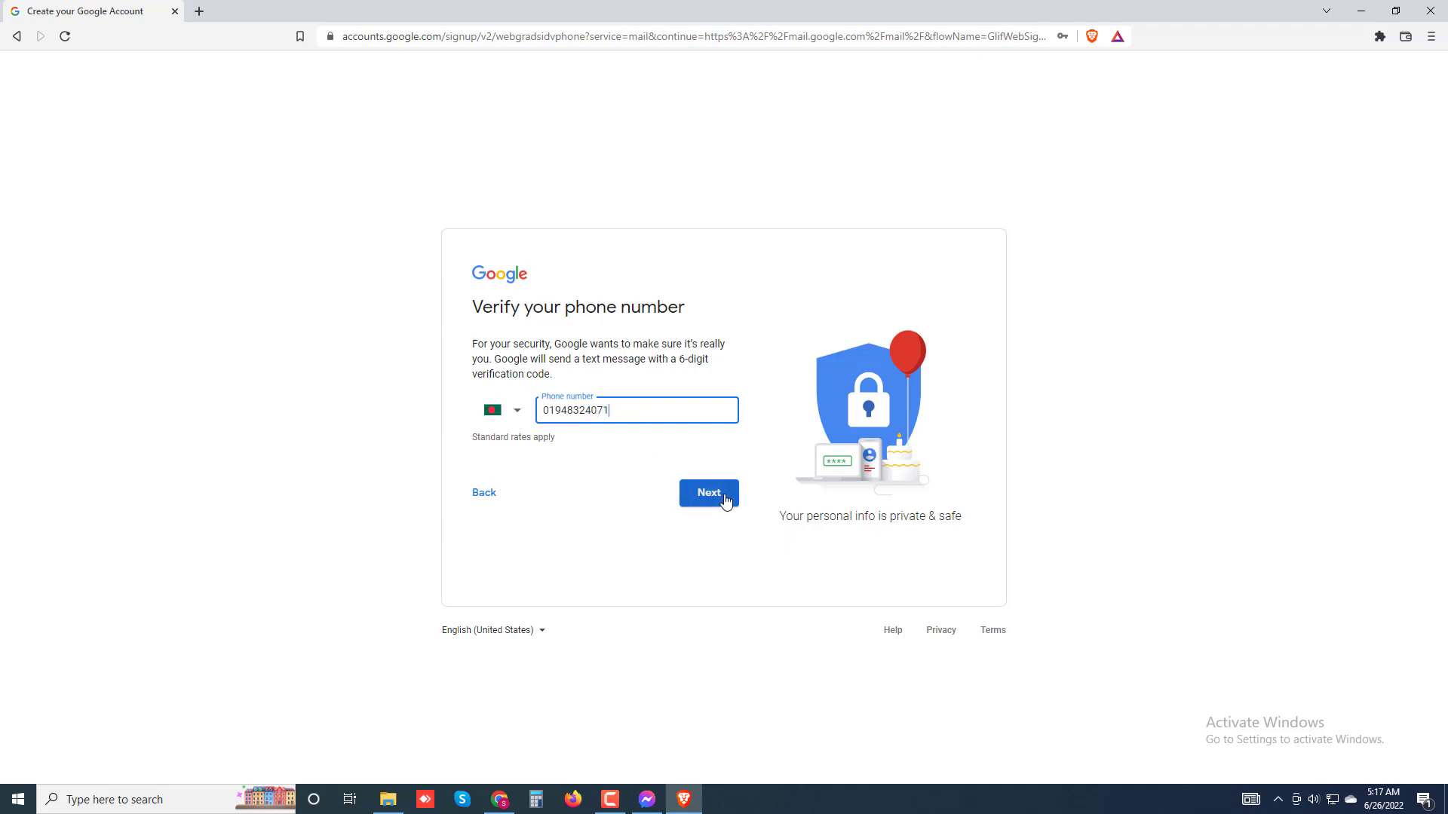
click(722, 495)
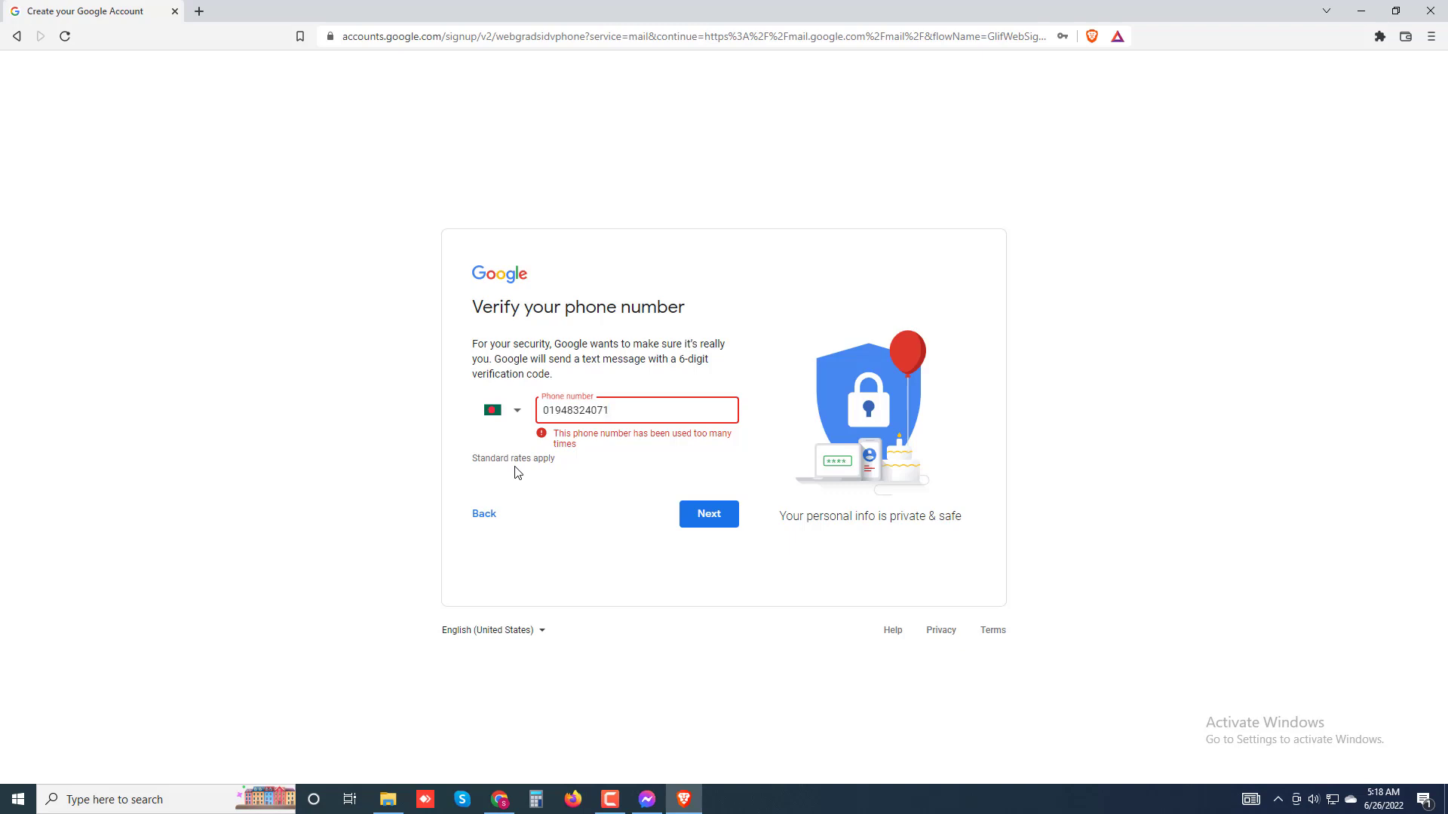
drag(637, 413, 492, 419)
key(BackSpace)
click(718, 519)
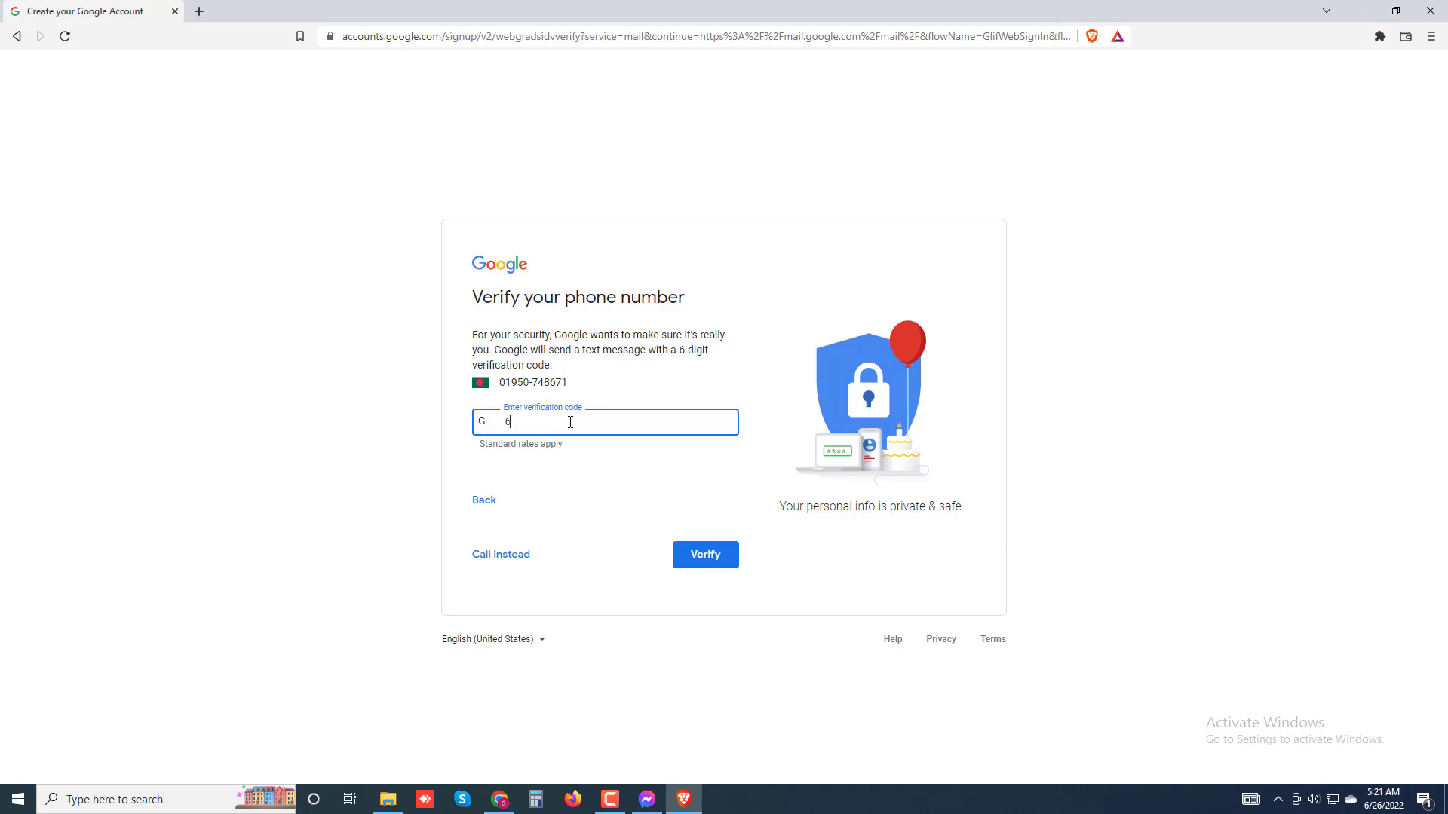
text(025)
text(90)
click(707, 559)
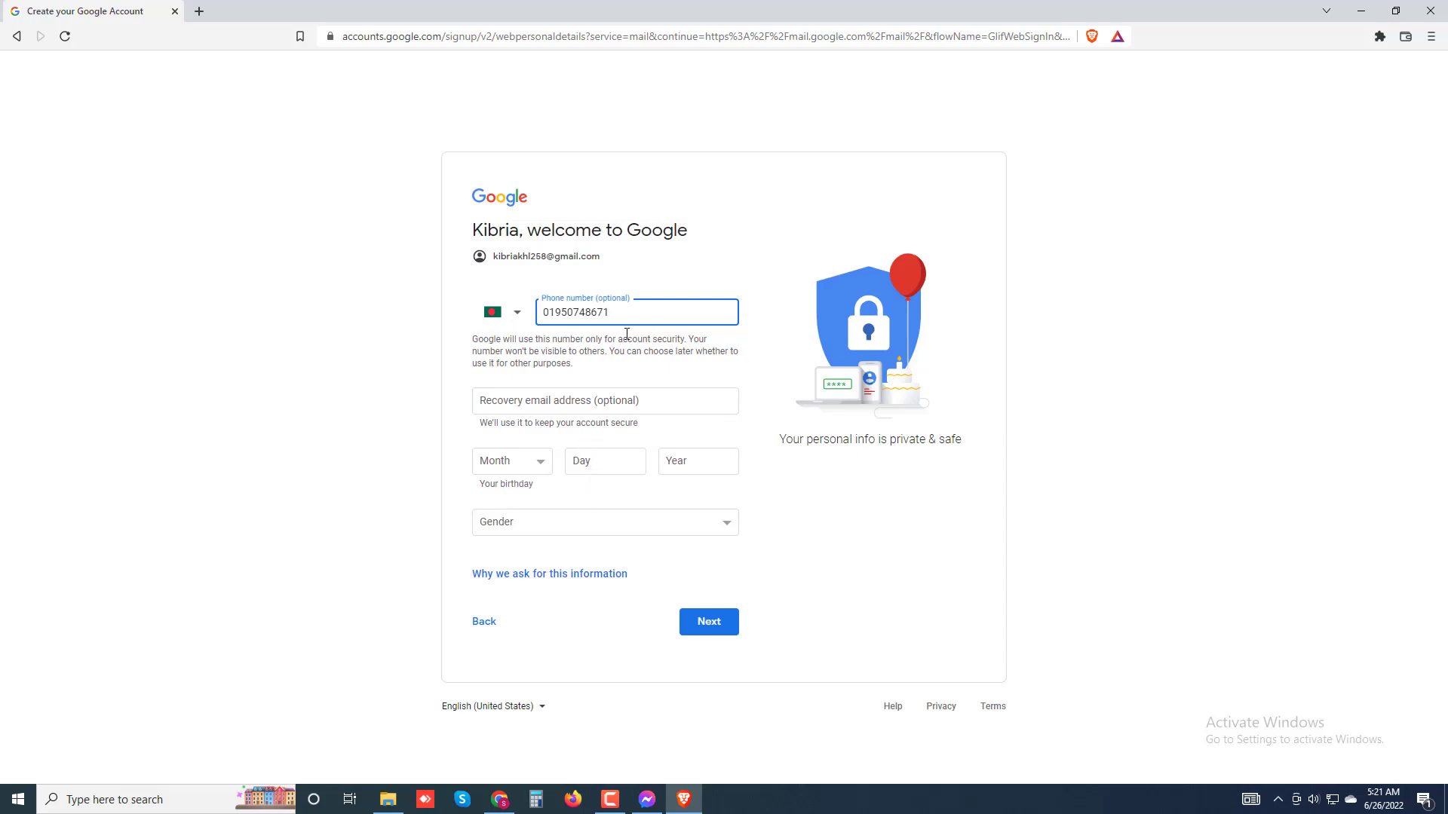
drag(626, 312, 417, 302)
key(BackSpace)
click(508, 461)
click(502, 507)
click(625, 467)
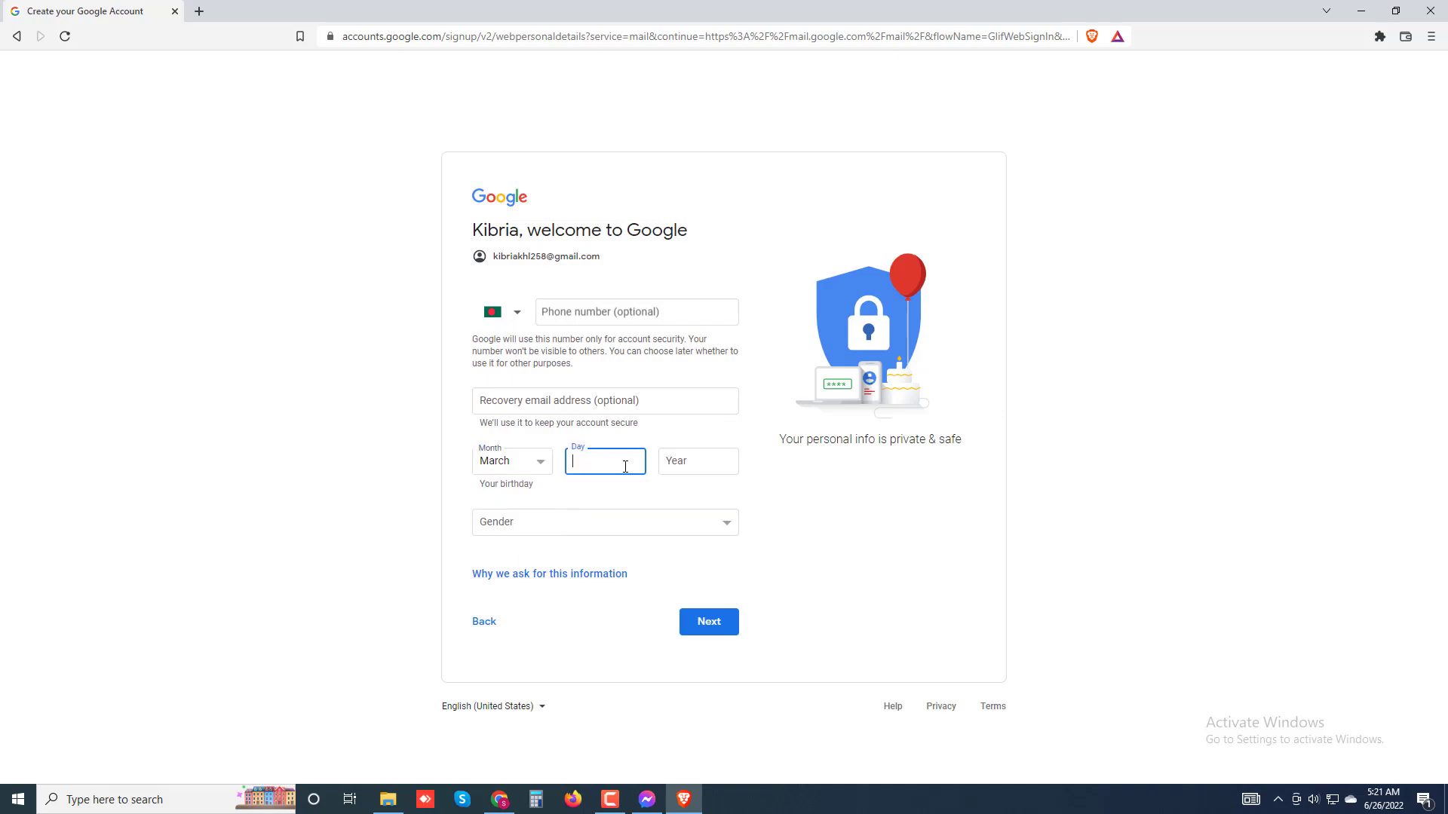
text(15)
click(668, 462)
text(1995)
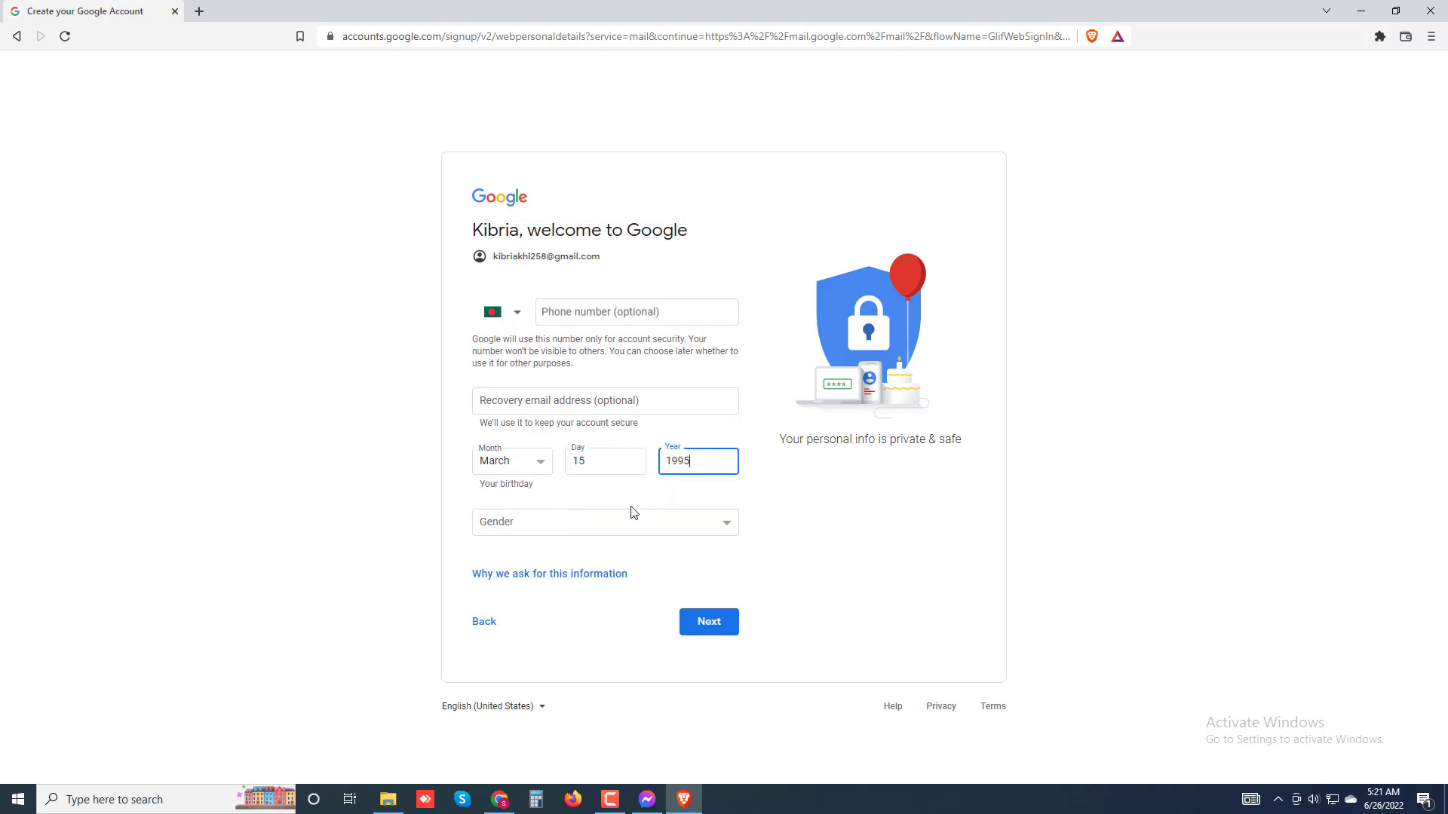
- Set gender to Male and submit the personal details
click(633, 520)
click(504, 557)
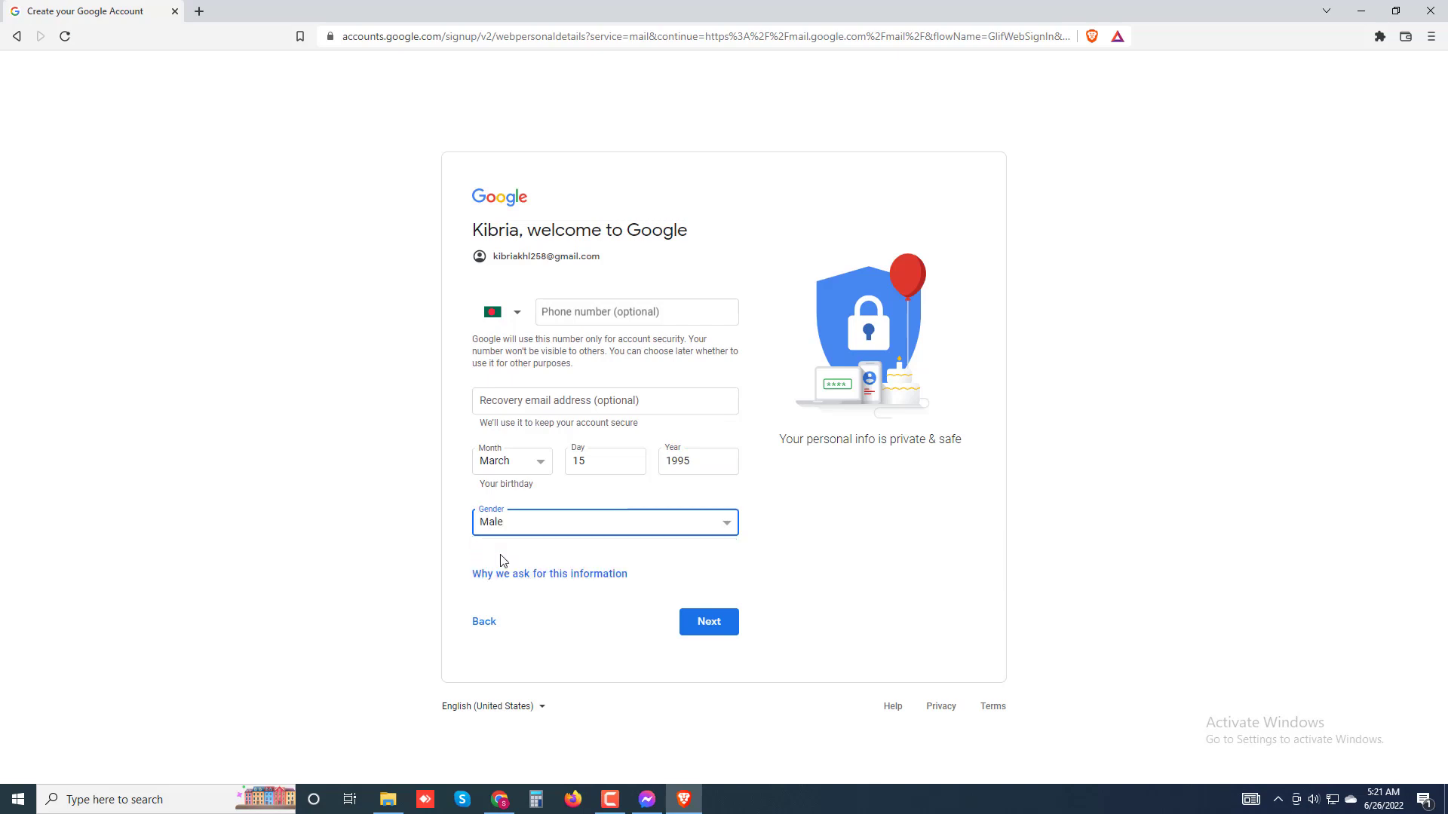
click(563, 398)
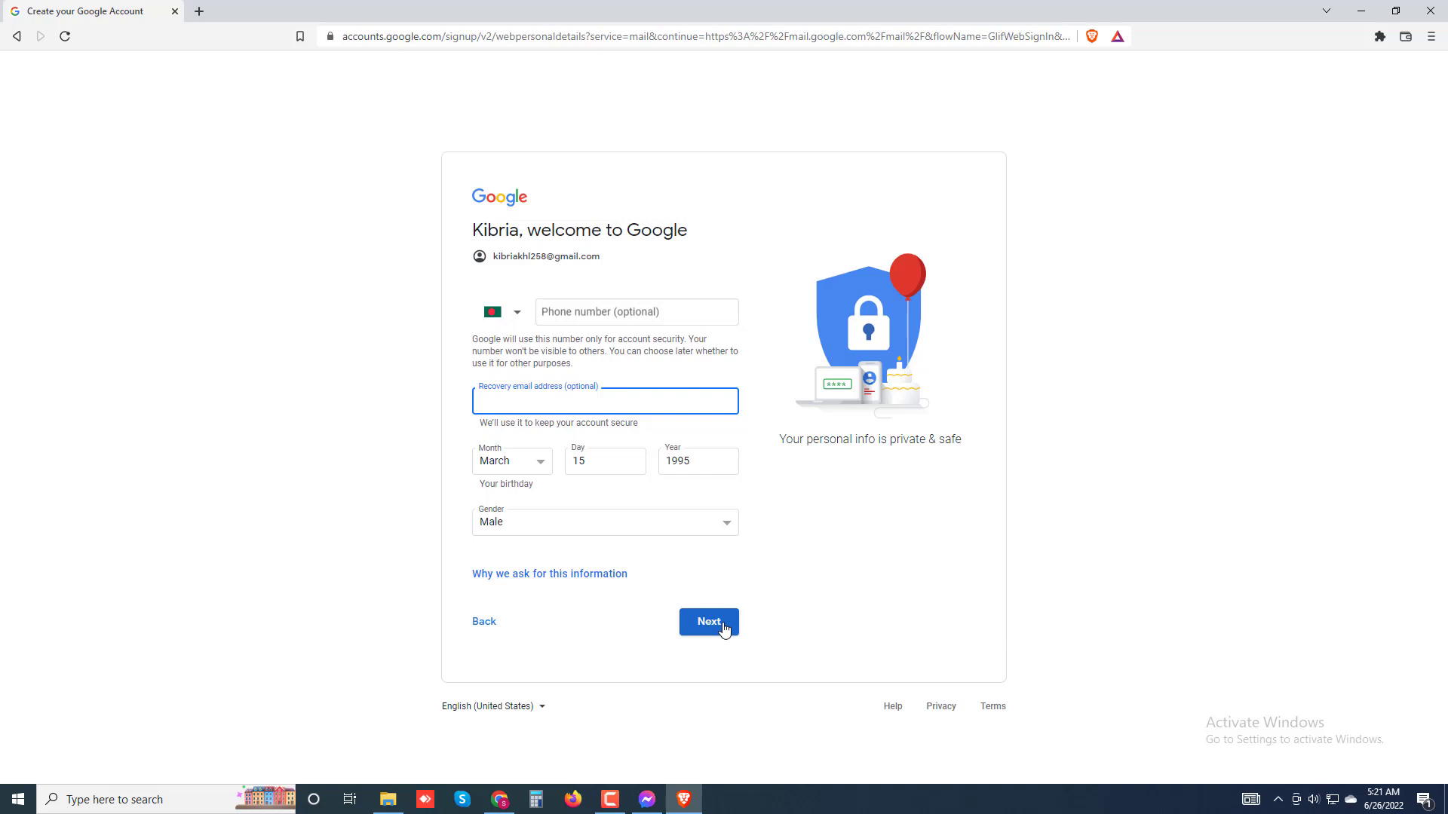
click(722, 626)
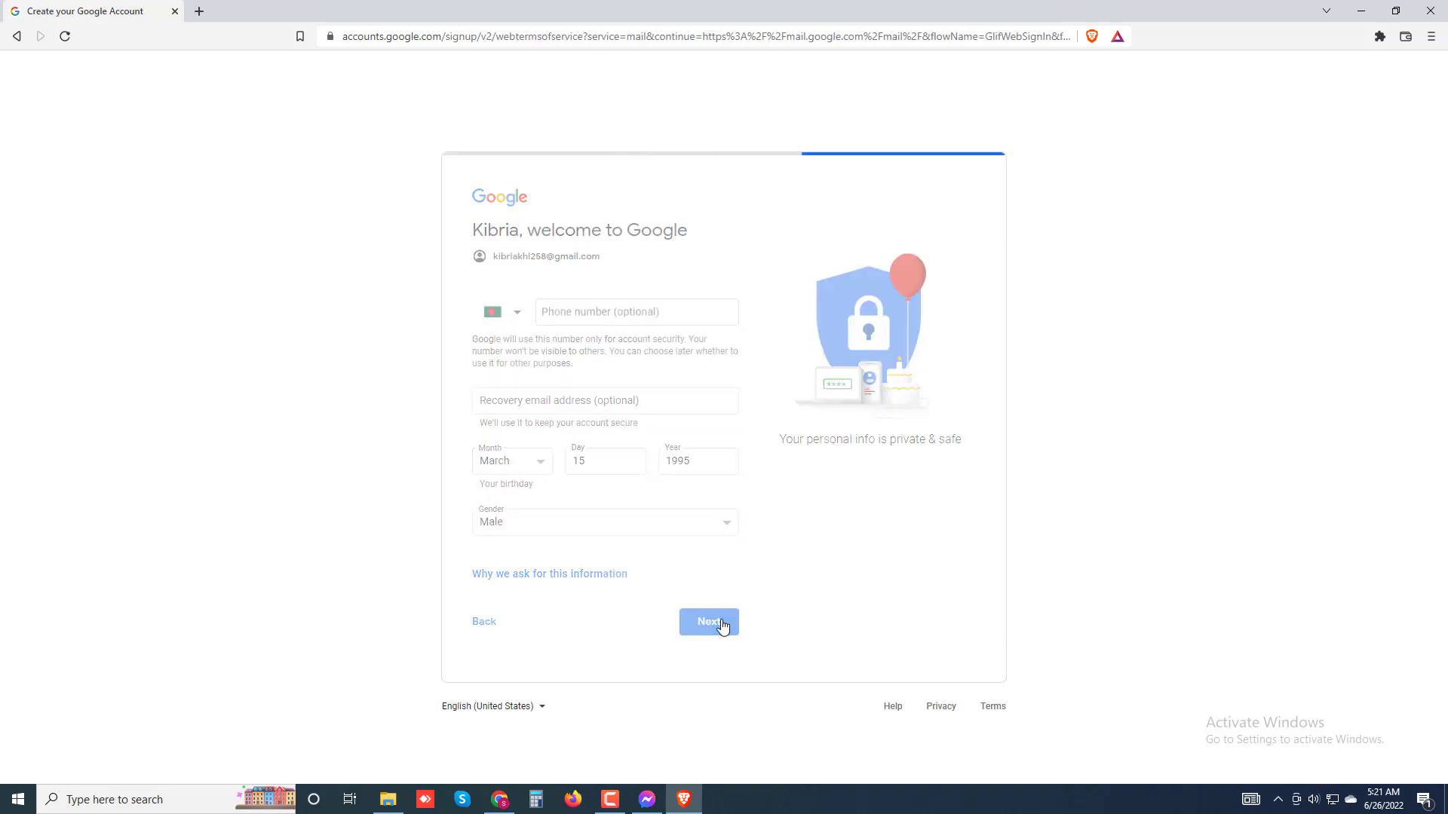
- Agree to the privacy terms and save the new password in Brave
scroll(698, 622, down, 7)
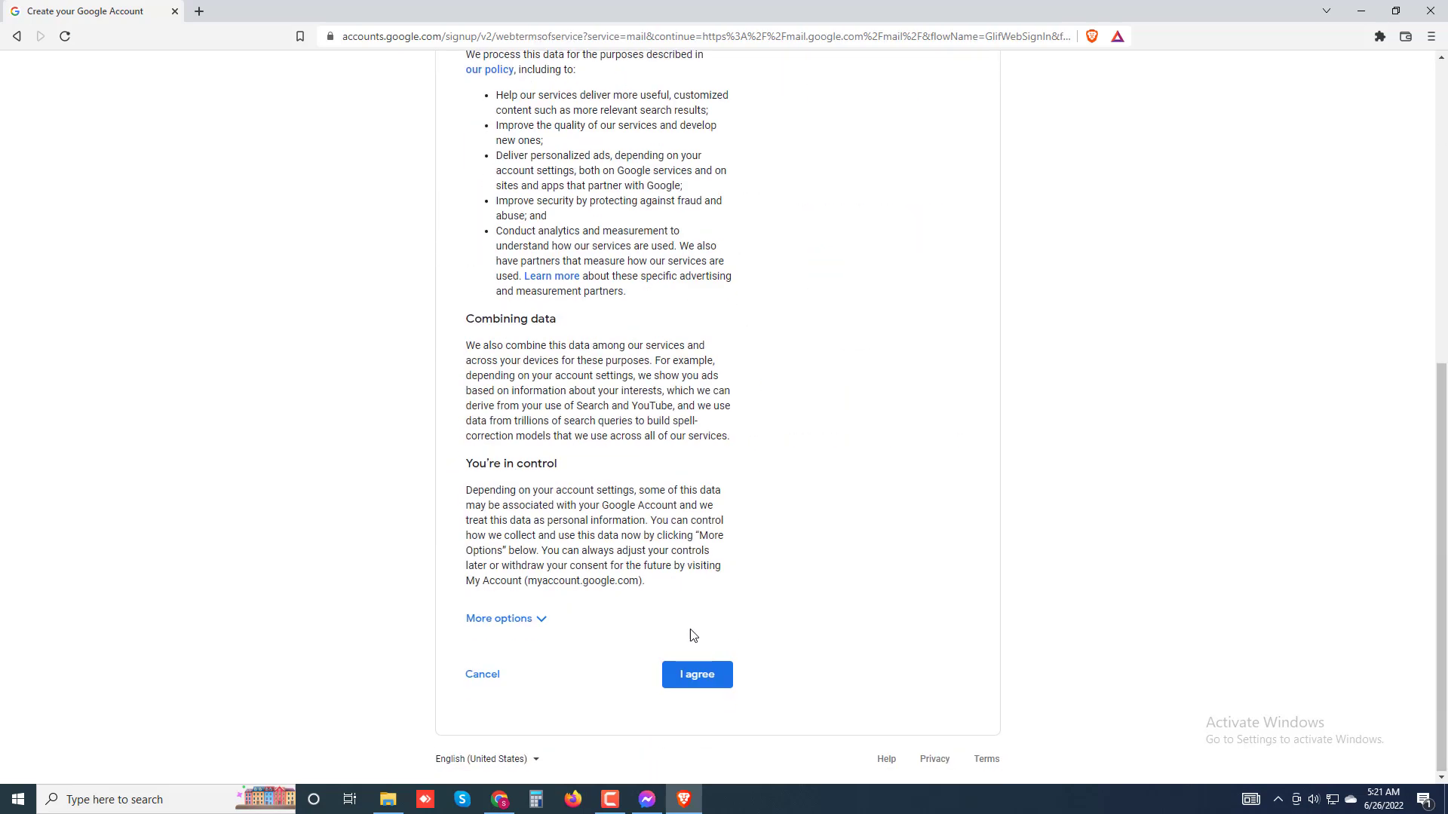
click(689, 677)
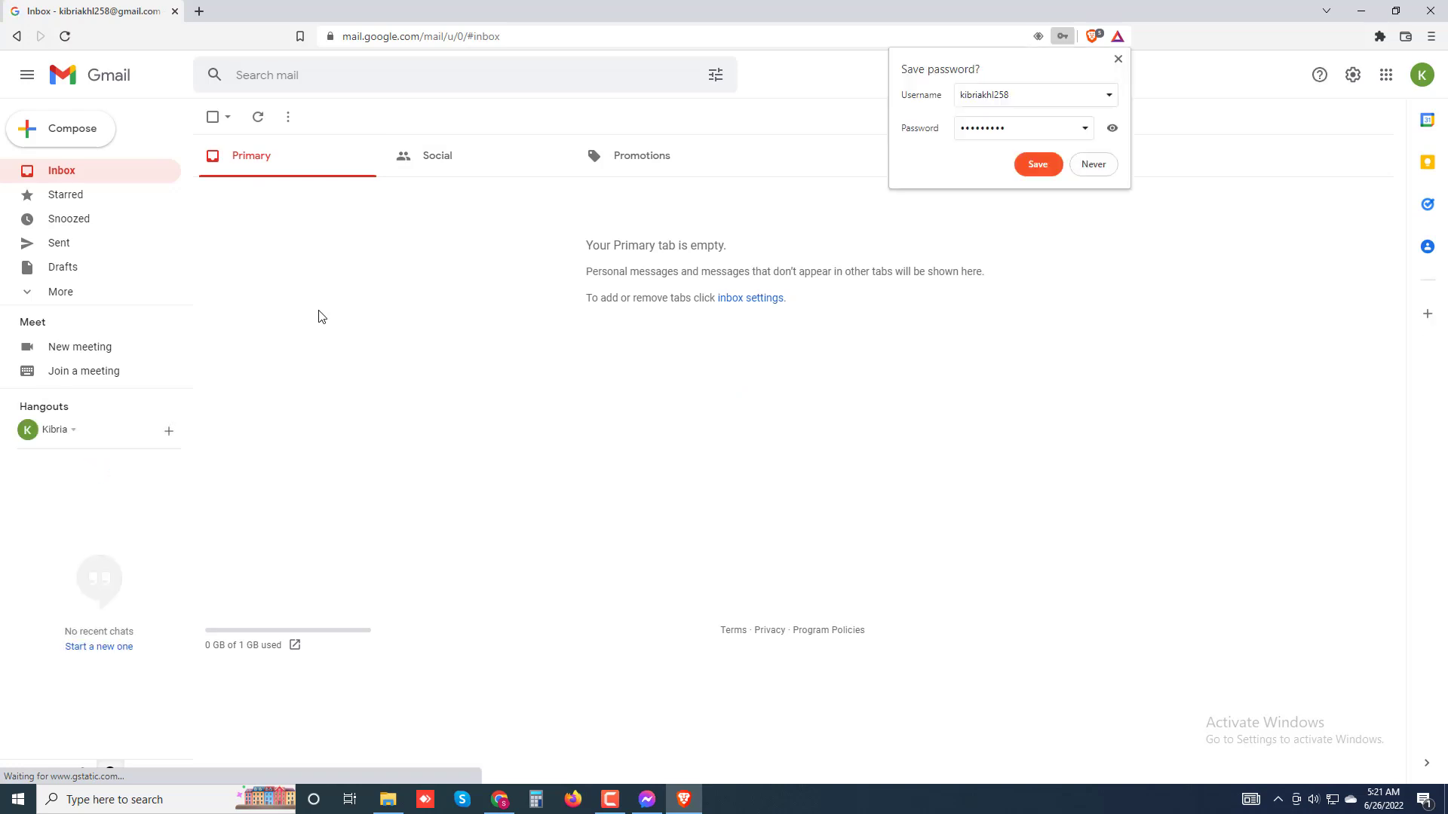
click(1048, 167)
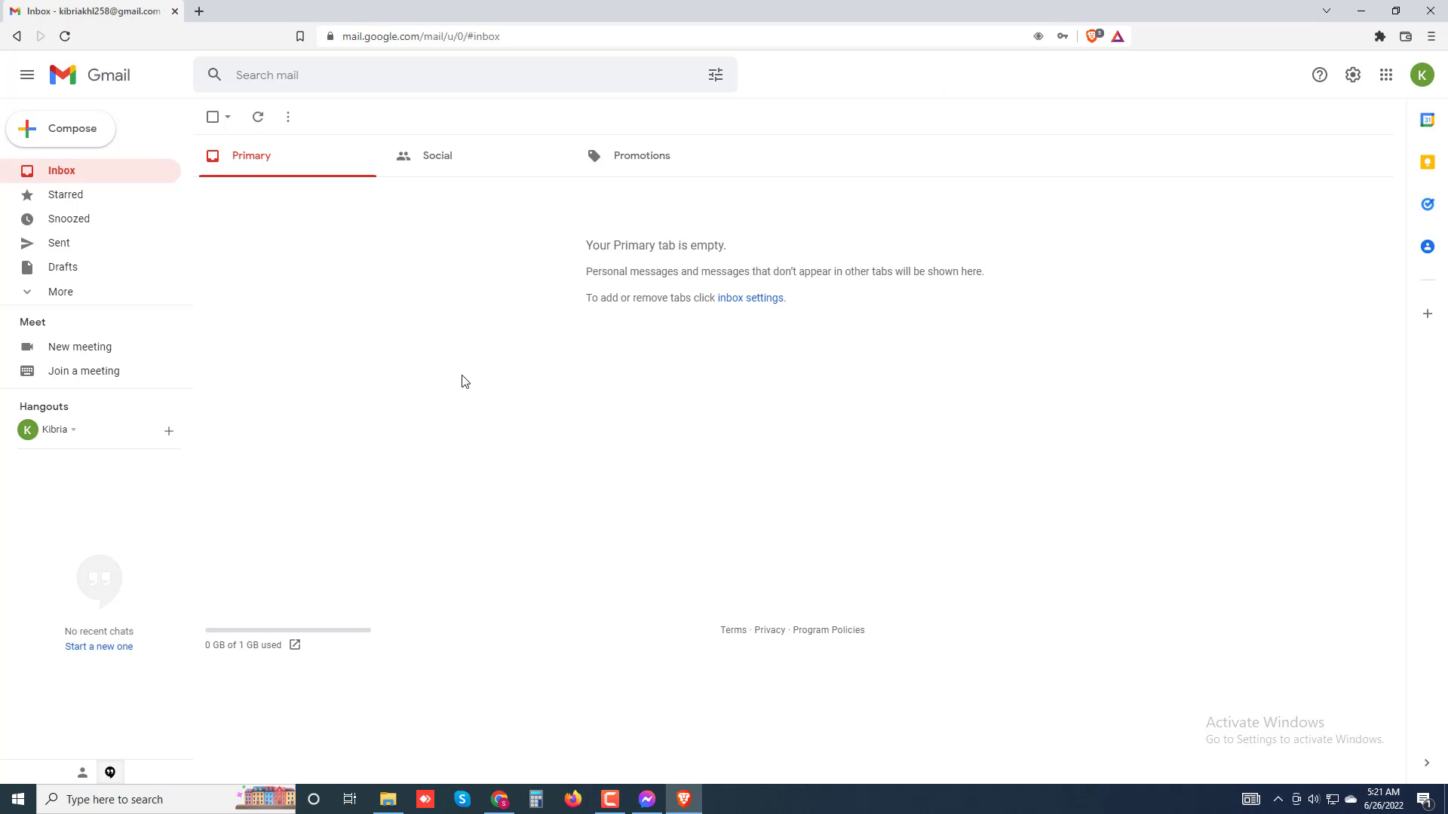